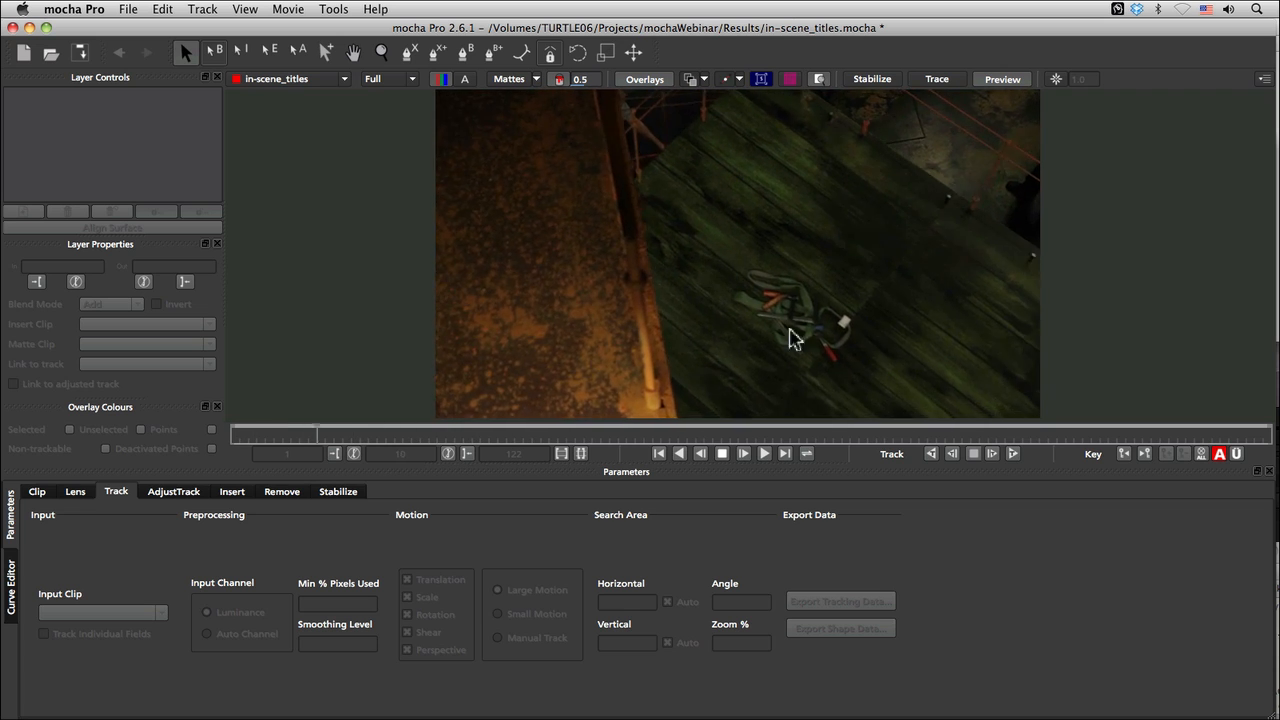
# Step: Scrub back and forth through the clip to examine the green stage and park the playhead at frame 30
pyautogui.click(724, 454)
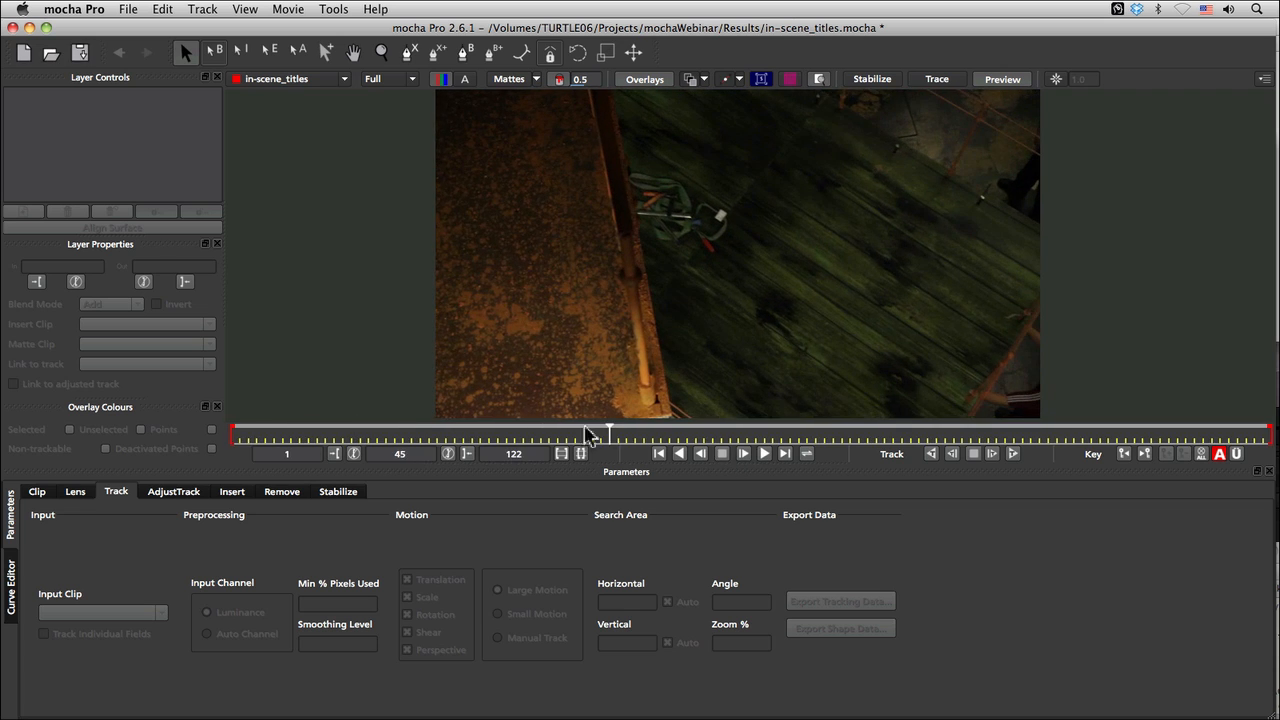
pyautogui.moveTo(603, 433); pyautogui.dragTo(258, 436)
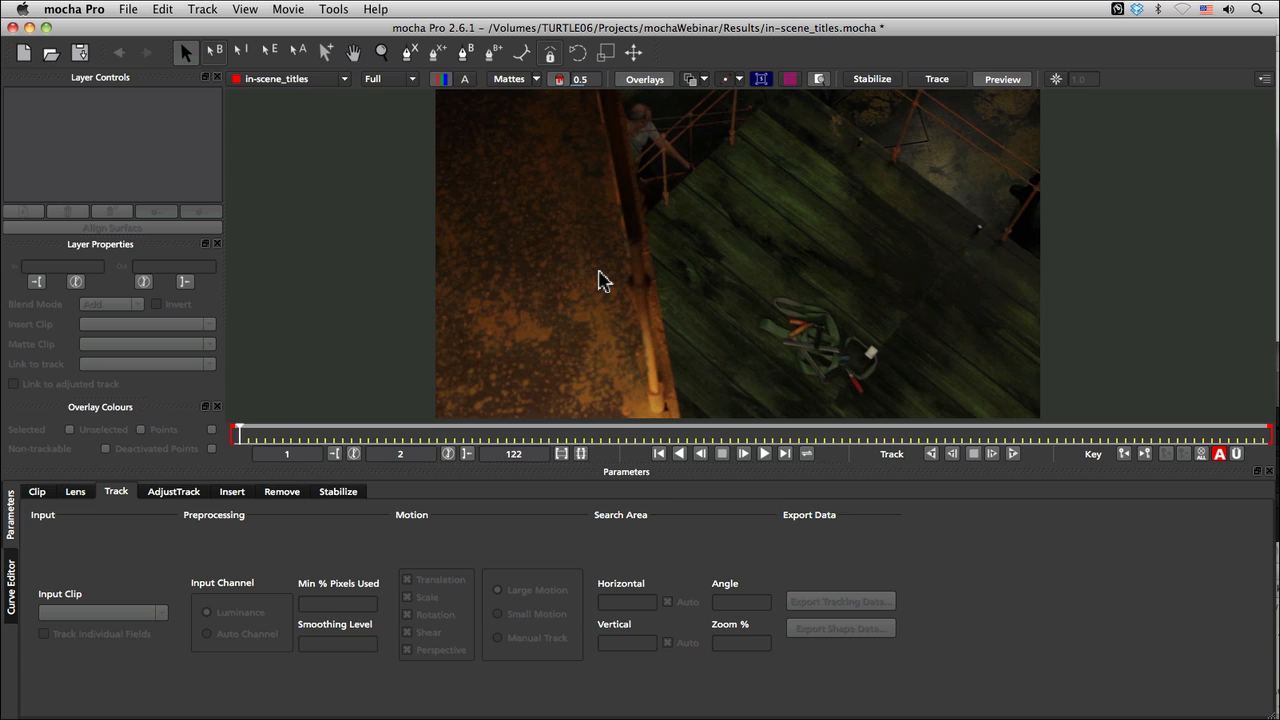
pyautogui.click(247, 435)
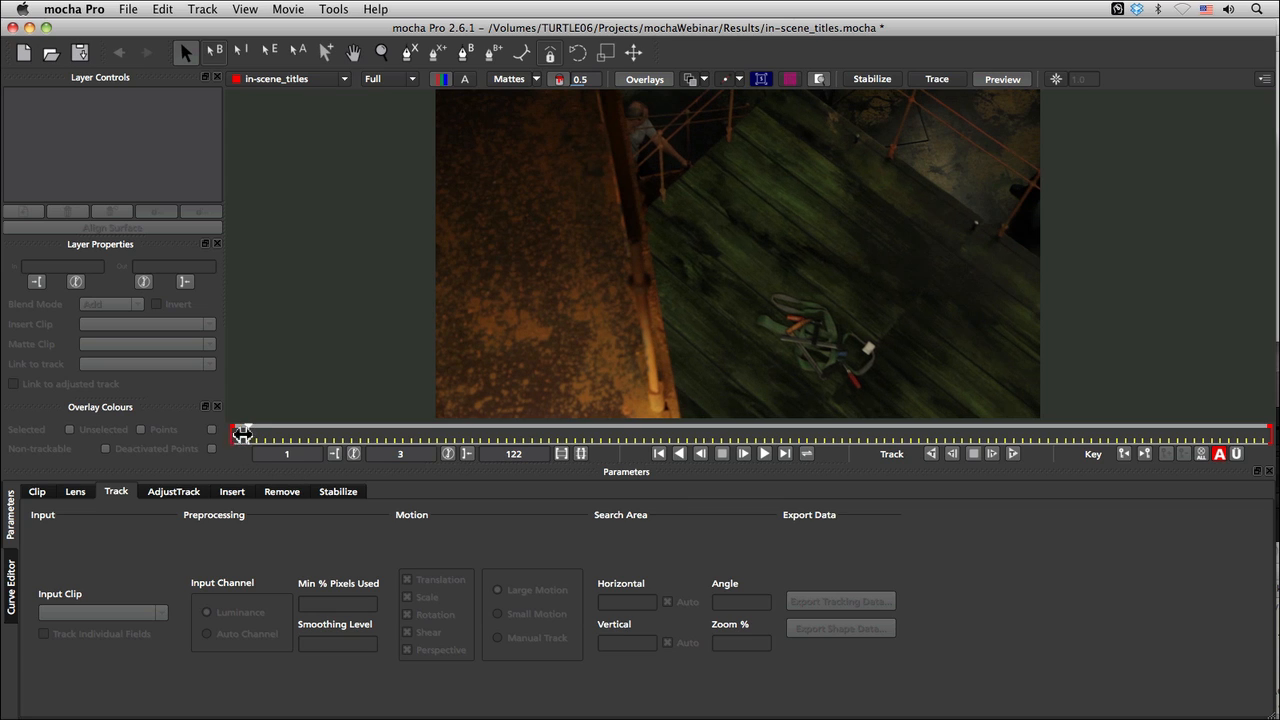
pyautogui.moveTo(249, 432); pyautogui.dragTo(592, 438)
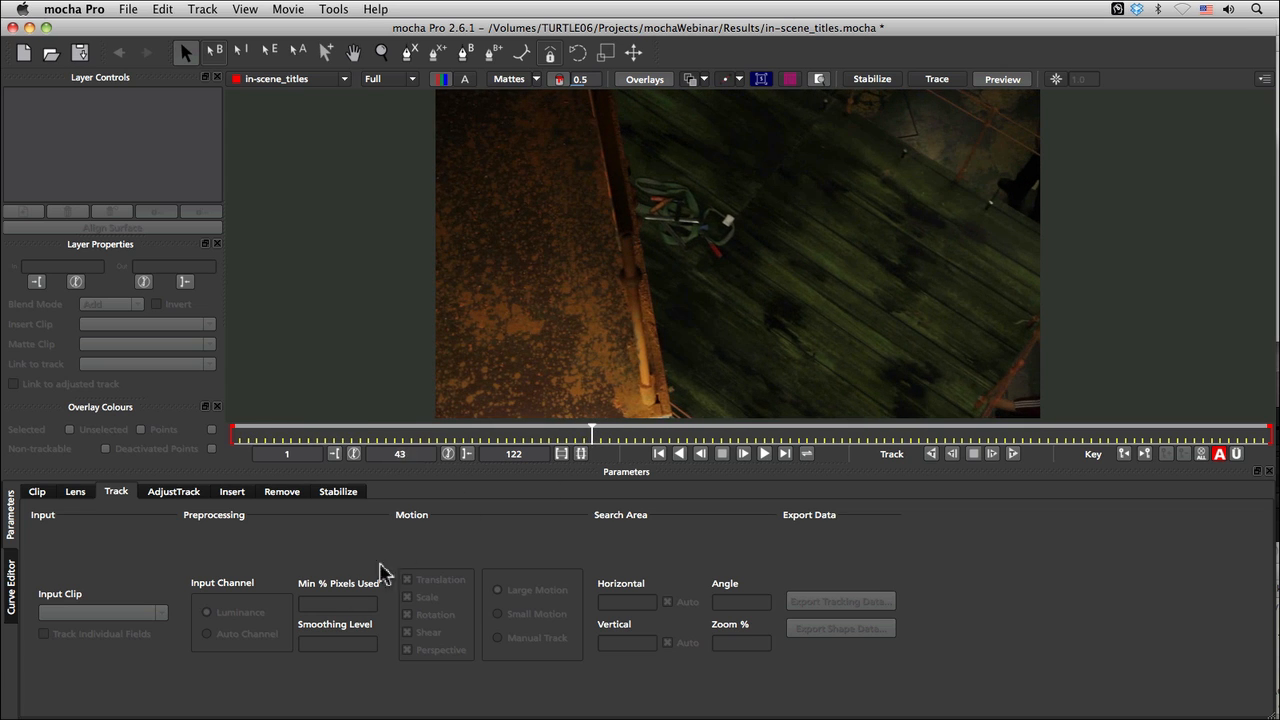
pyautogui.click(410, 54)
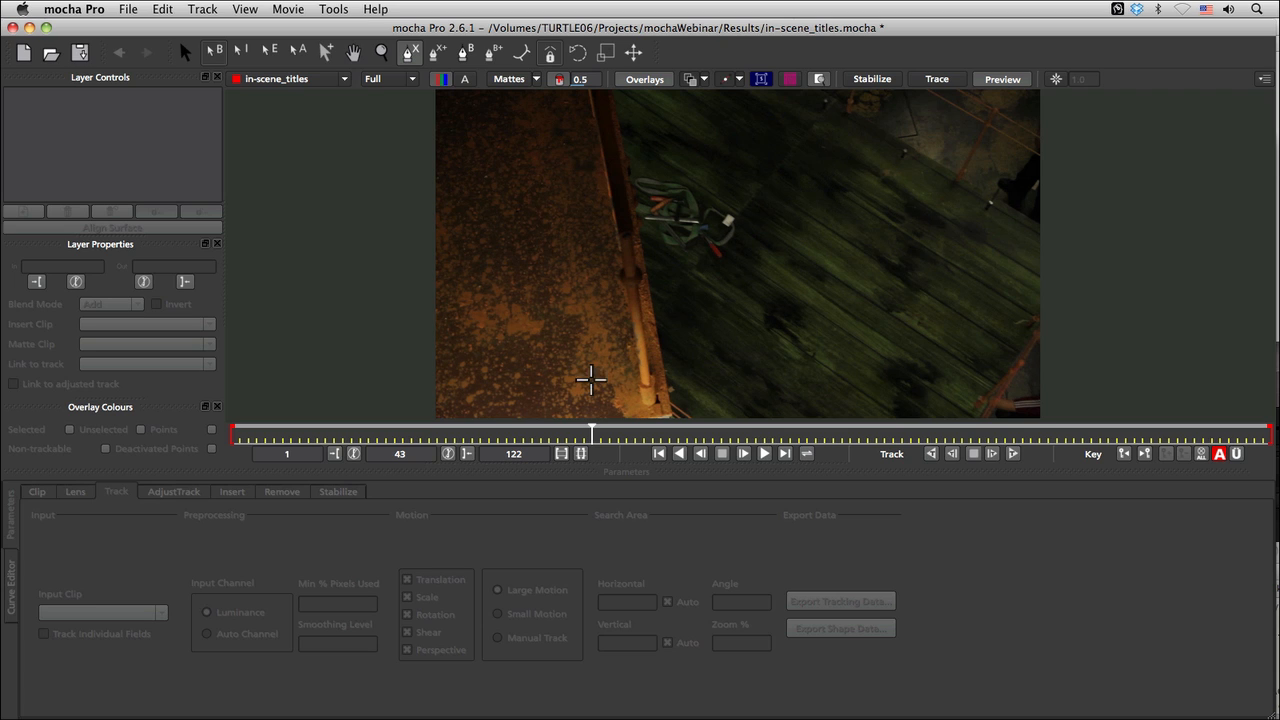
pyautogui.moveTo(588, 437); pyautogui.dragTo(478, 452)
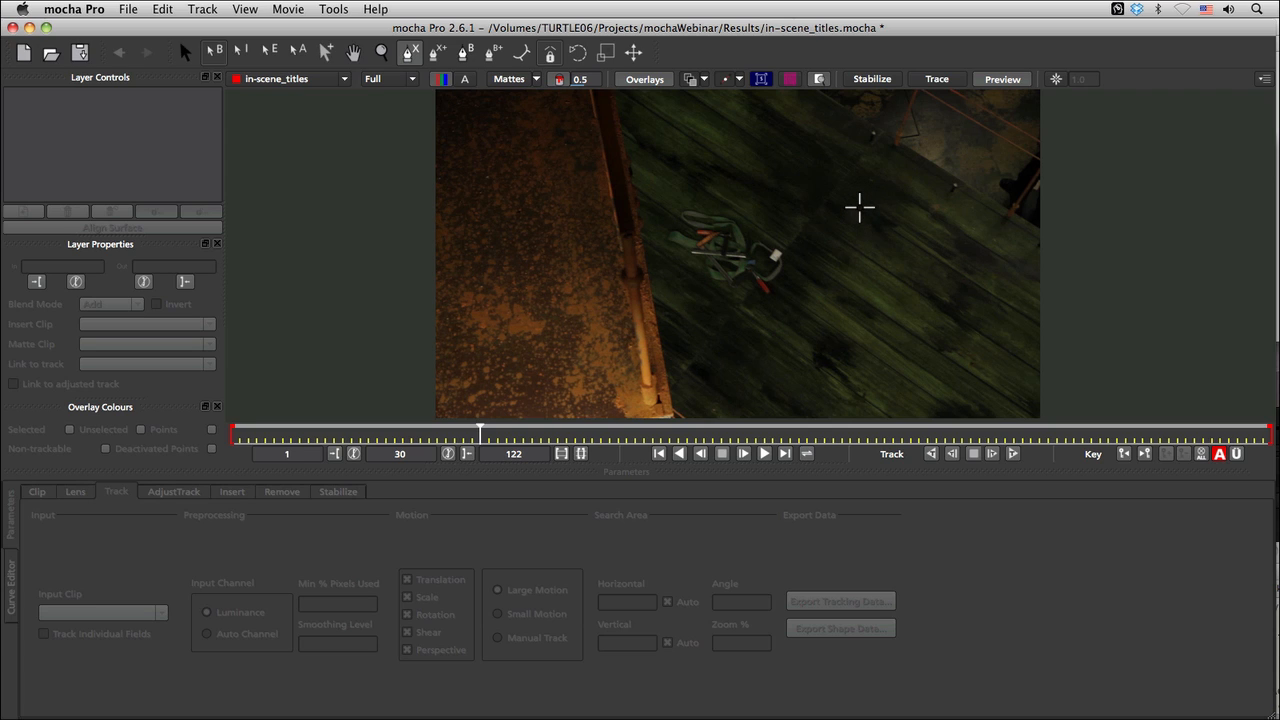
# Step: Draw a closed four-point Bezier-spline layer on the green planks and adjust the tangent handles of one point
pyautogui.click(468, 54)
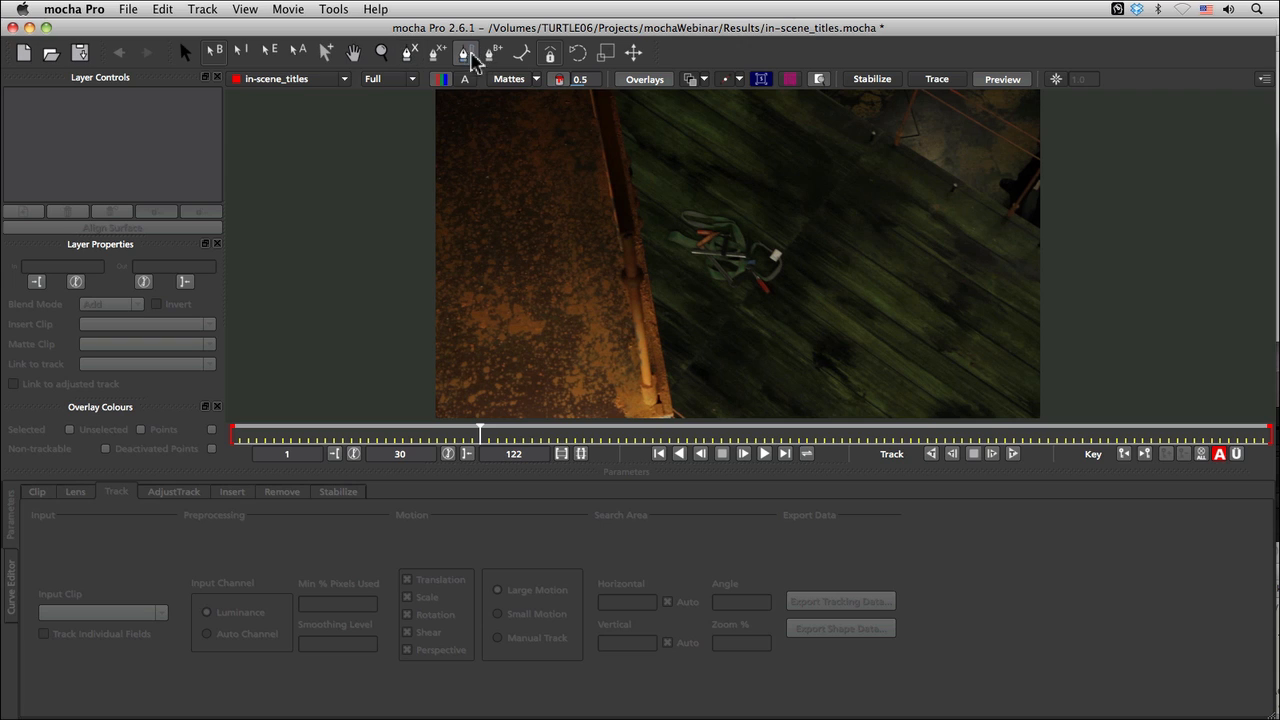
pyautogui.click(792, 354)
pyautogui.click(805, 290)
pyautogui.click(867, 234)
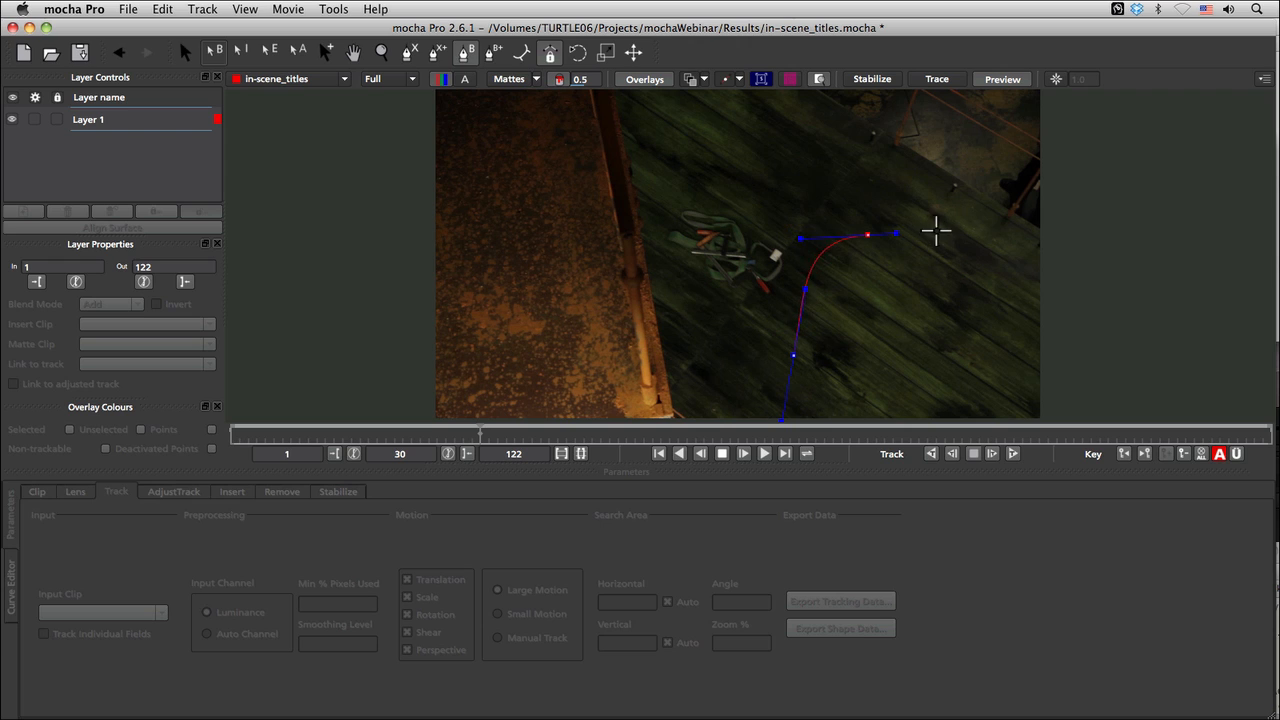
pyautogui.click(917, 312)
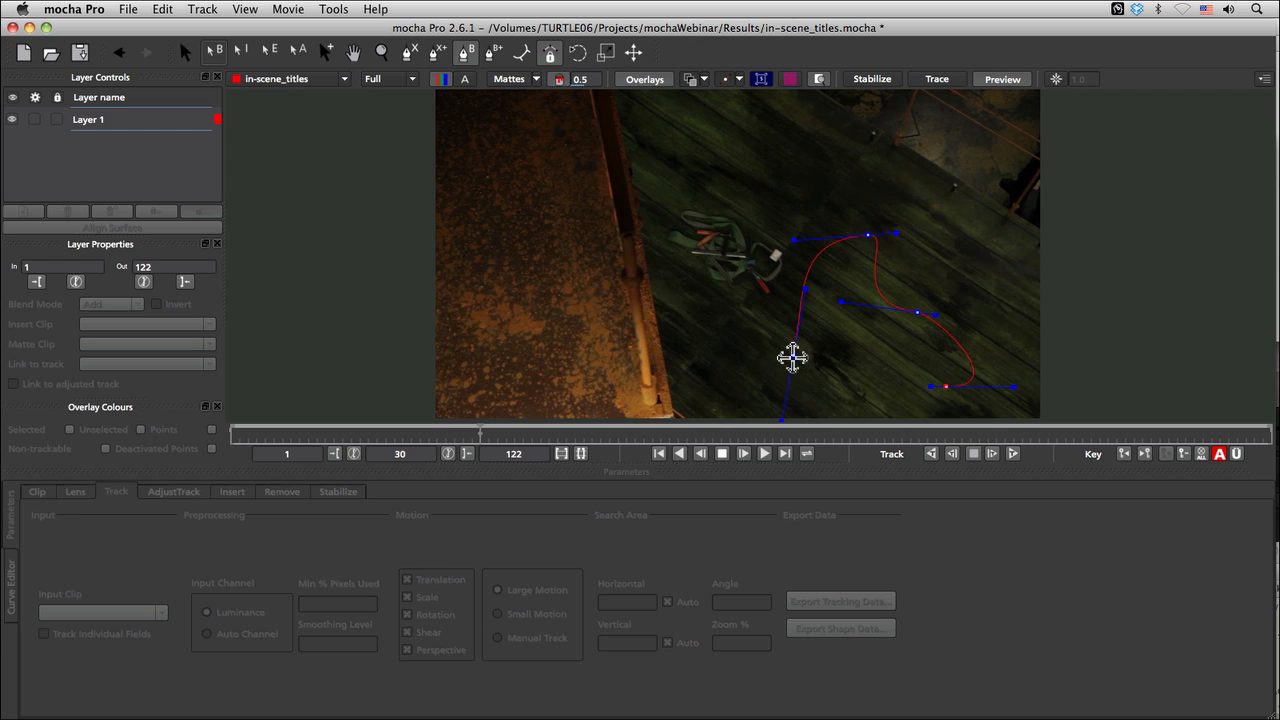
pyautogui.rightClick(880, 308)
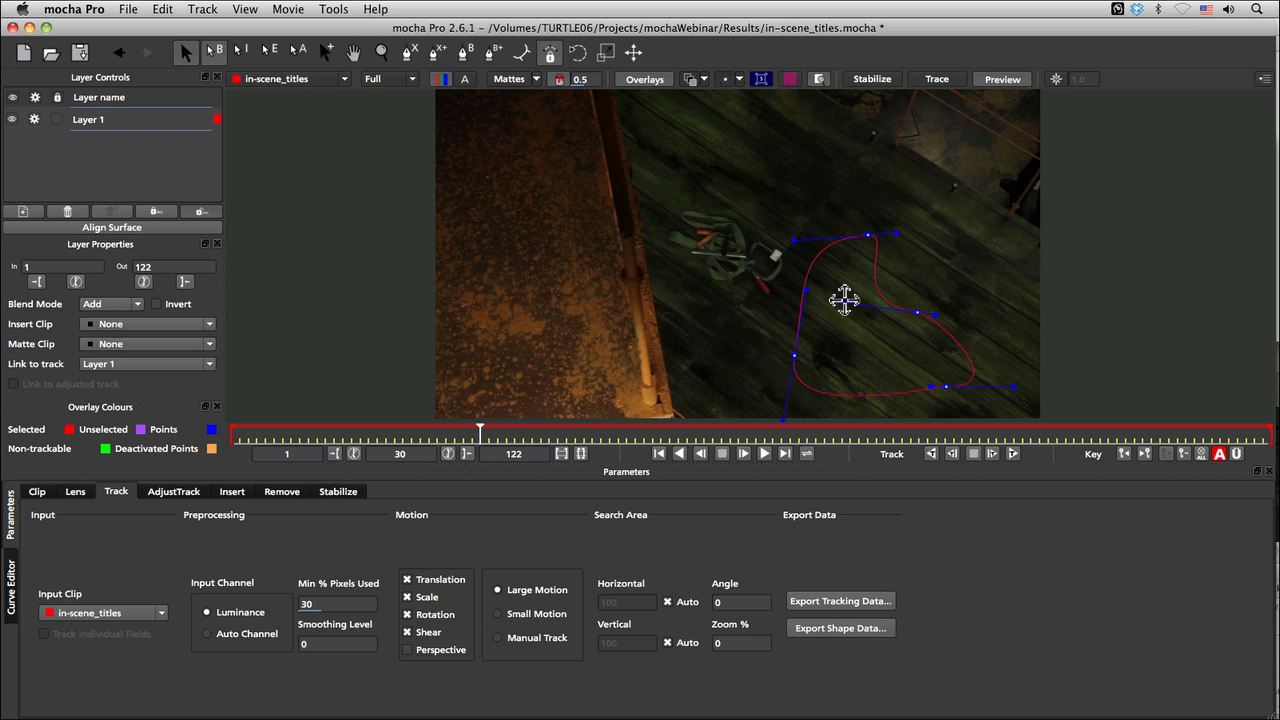
pyautogui.moveTo(957, 241); pyautogui.dragTo(985, 316)
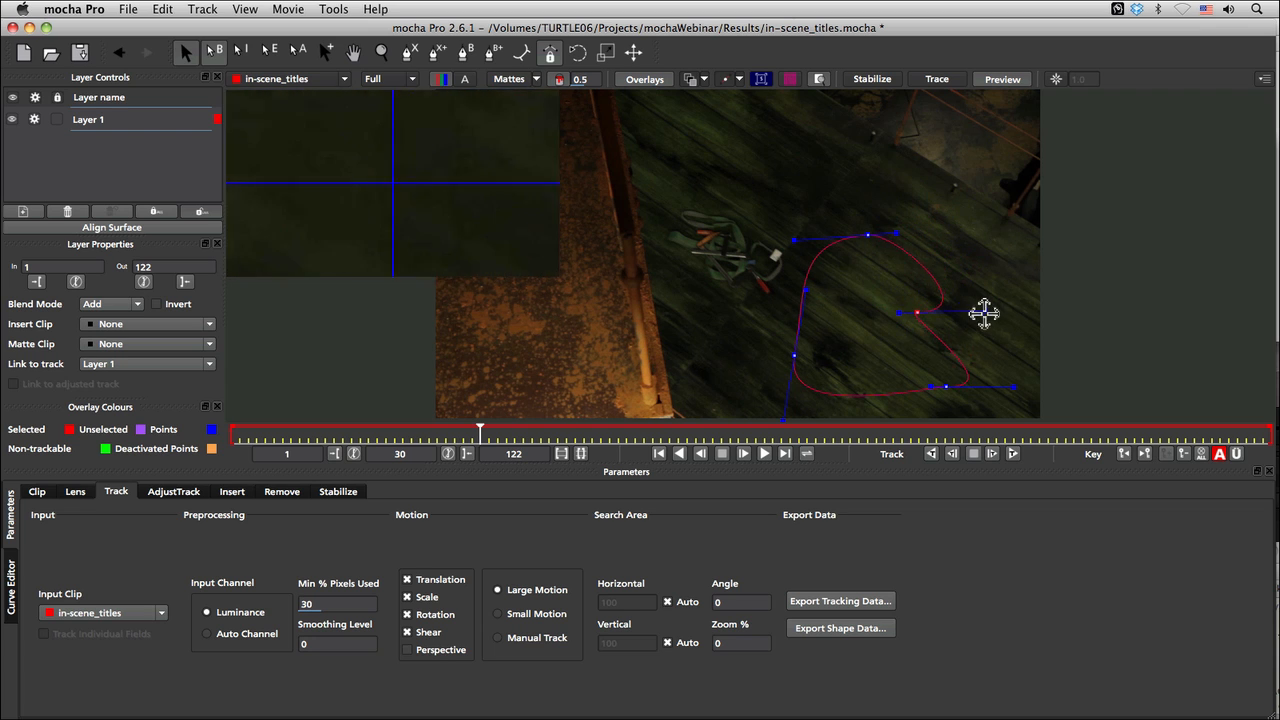
pyautogui.moveTo(914, 334); pyautogui.dragTo(962, 220)
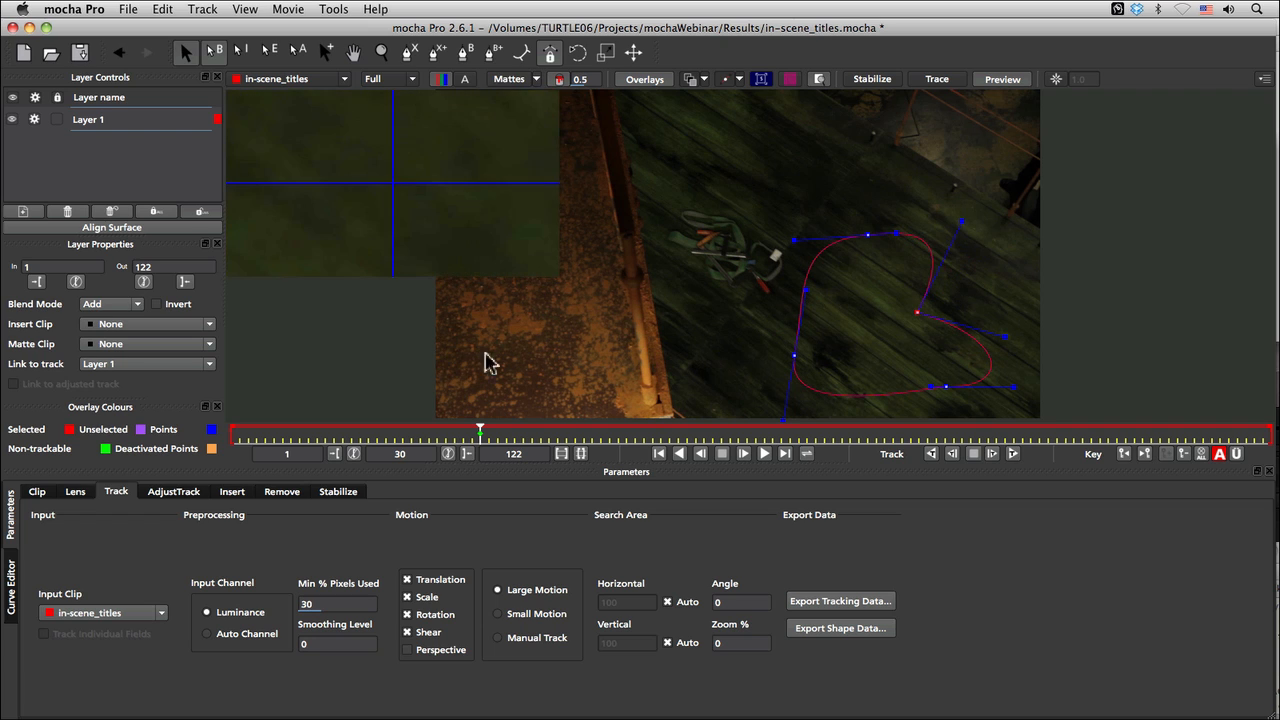
# Step: Delete the Bezier-spline layer
pyautogui.click(107, 123)
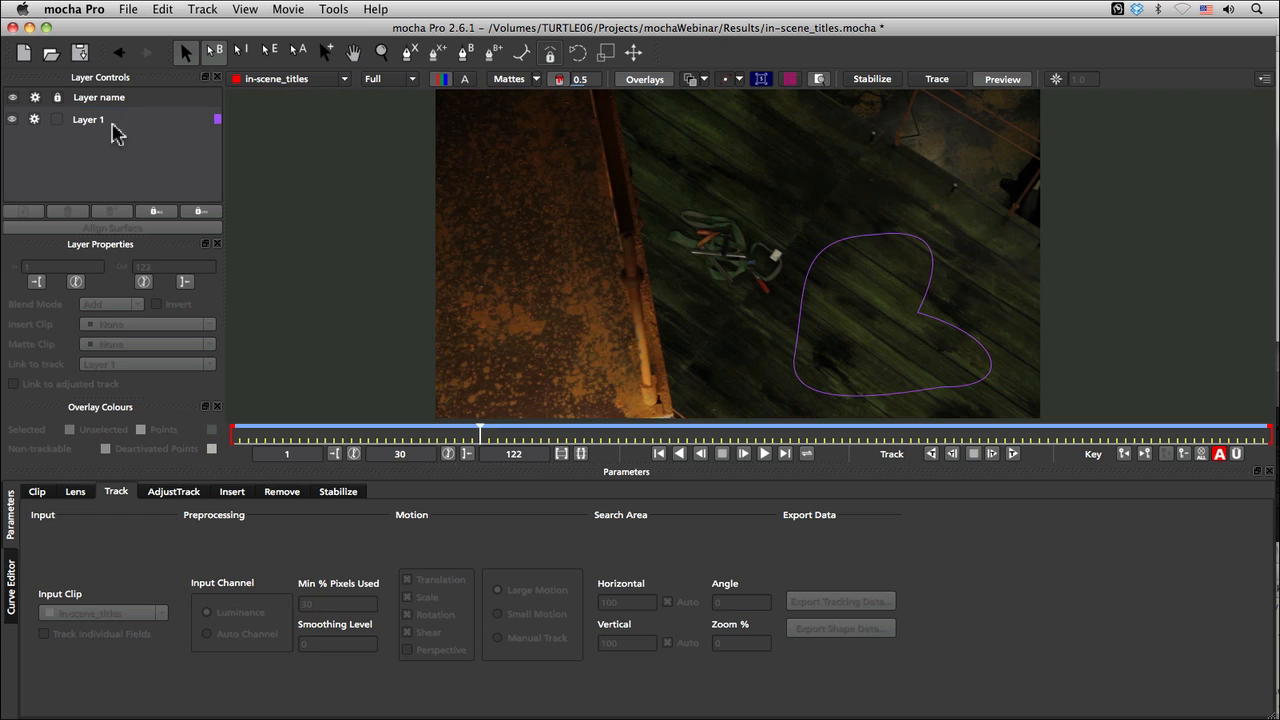
pyautogui.doubleClick(92, 120)
pyautogui.click(68, 211)
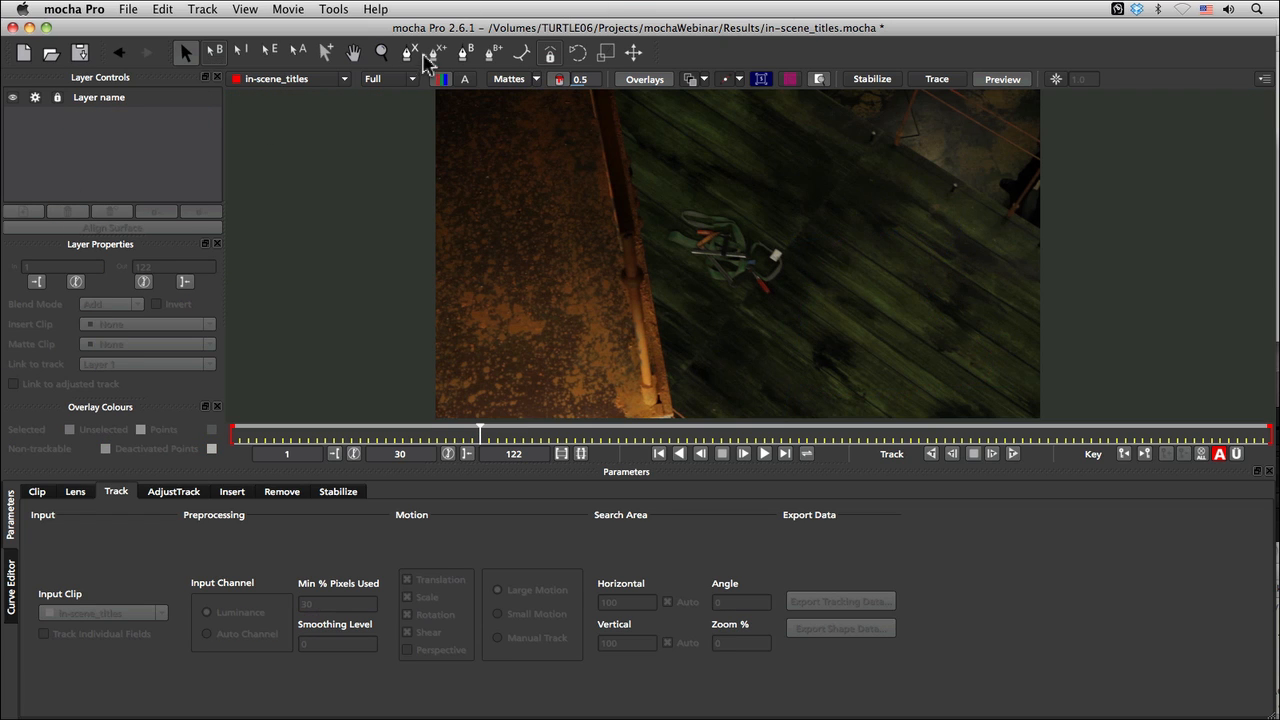
# Step: Draw a closed four-point X-spline layer around an area of the green planks beside the coiled harness
pyautogui.click(411, 55)
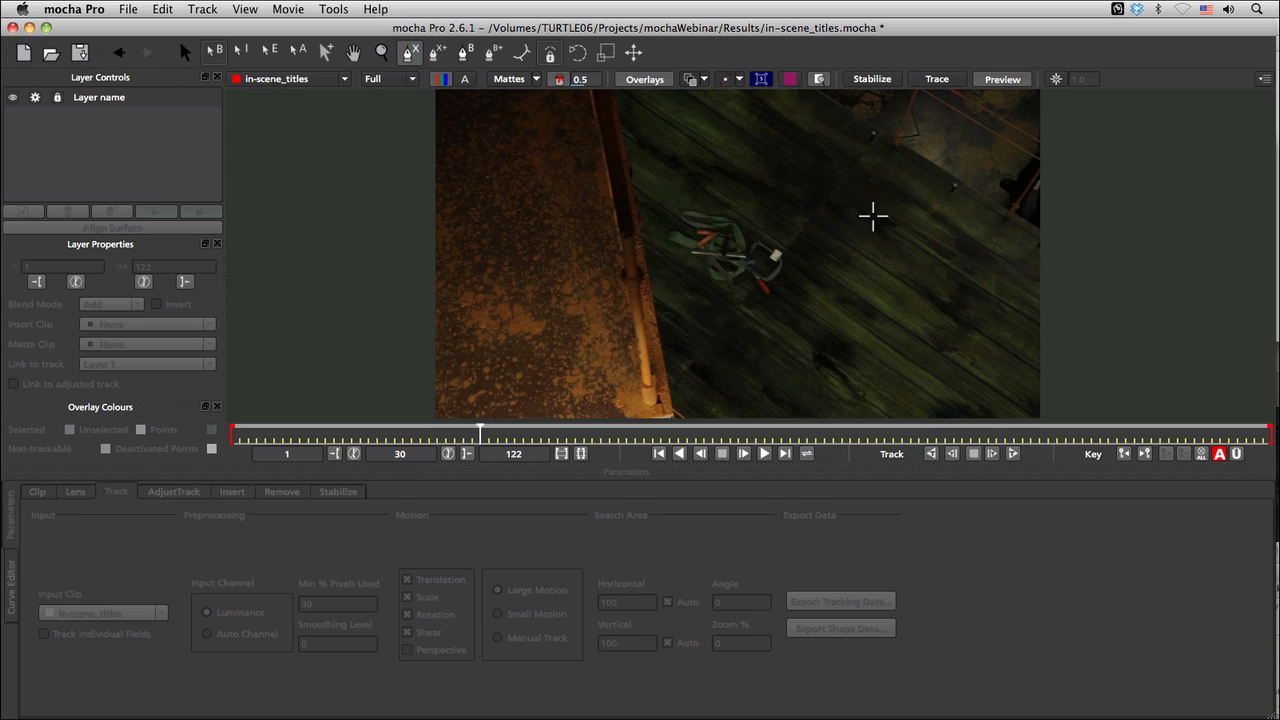
pyautogui.click(873, 210)
pyautogui.click(778, 332)
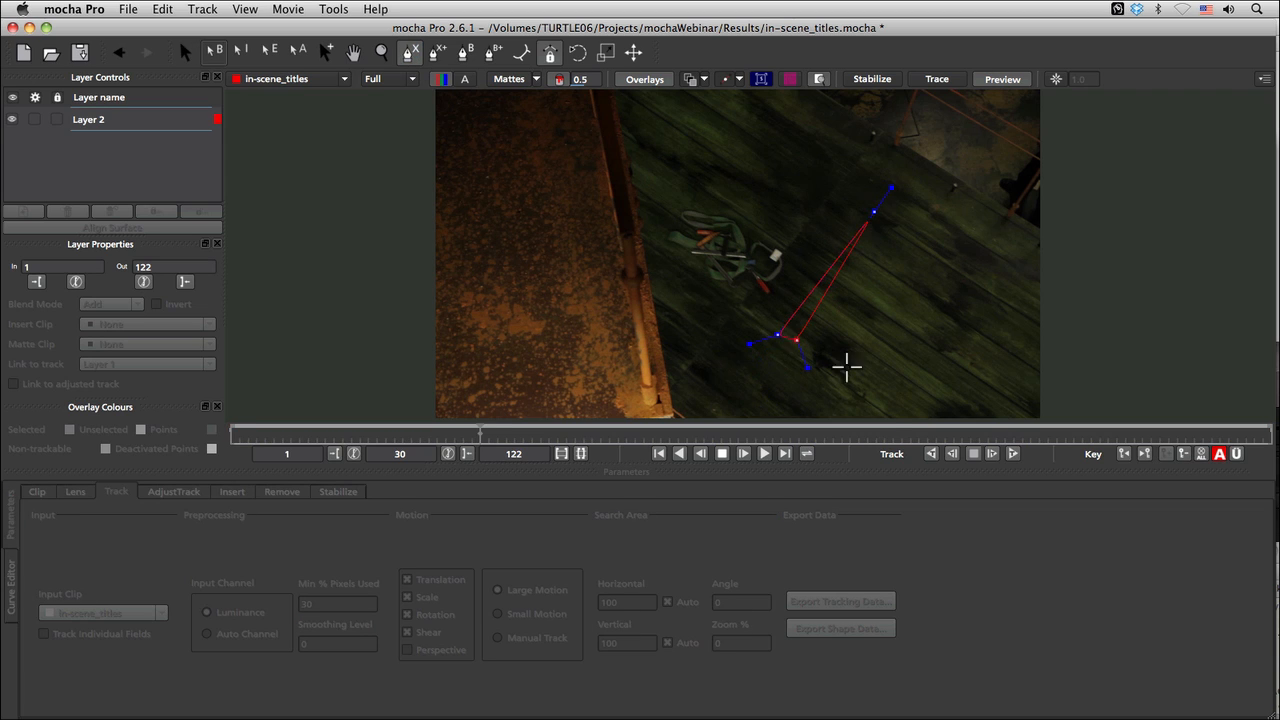
pyautogui.click(900, 405)
pyautogui.click(984, 282)
pyautogui.rightClick(974, 251)
# Step: Display the spline tangents and adjust the sharpness of the X-spline's upper corner, leaving it rounded
pyautogui.moveTo(865, 181)
pyautogui.mouseDown()
pyautogui.moveTo(867, 166)
pyautogui.moveTo(873, 198)
pyautogui.moveTo(866, 166)
pyautogui.moveTo(869, 184)
pyautogui.mouseUp()
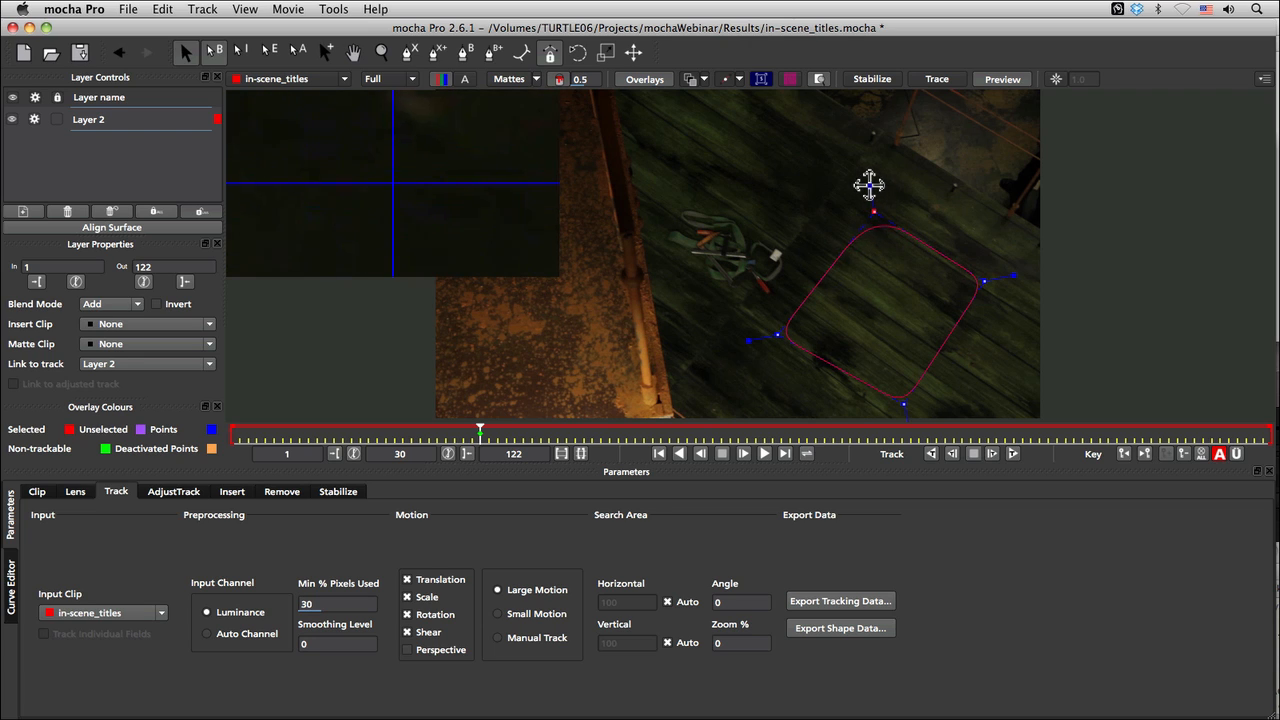
pyautogui.moveTo(869, 184); pyautogui.dragTo(868, 176)
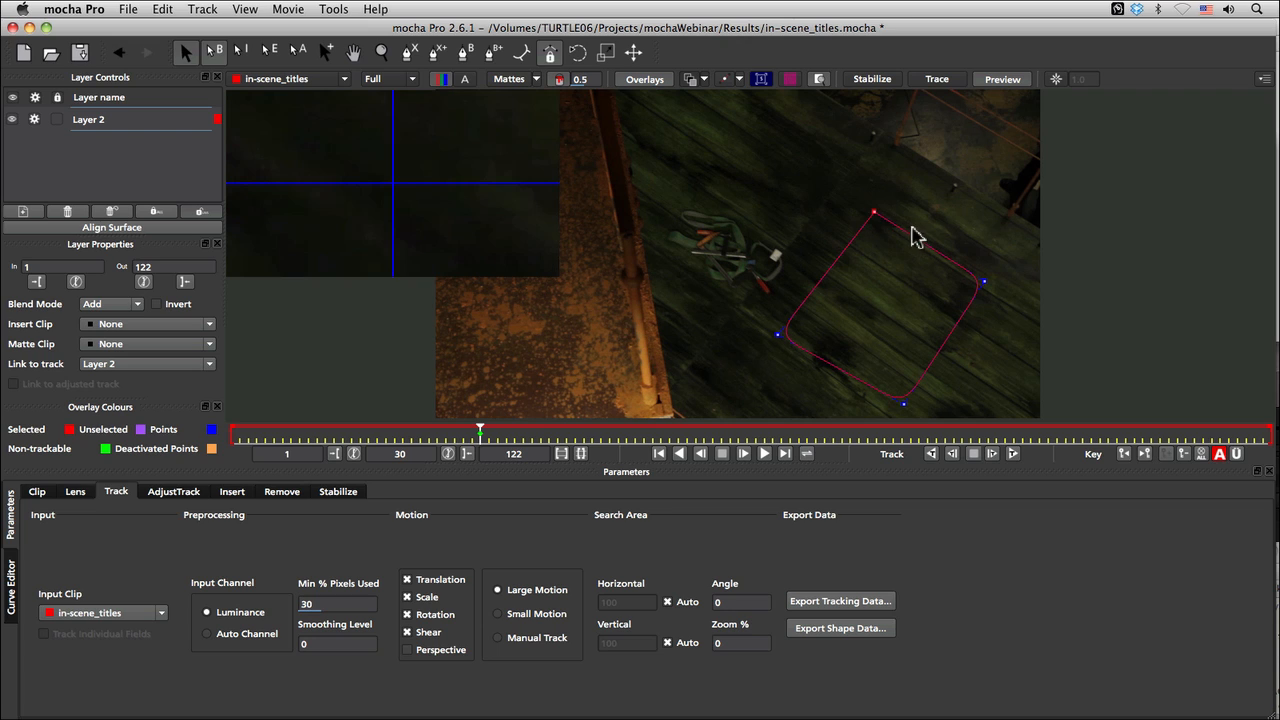
pyautogui.click(721, 81)
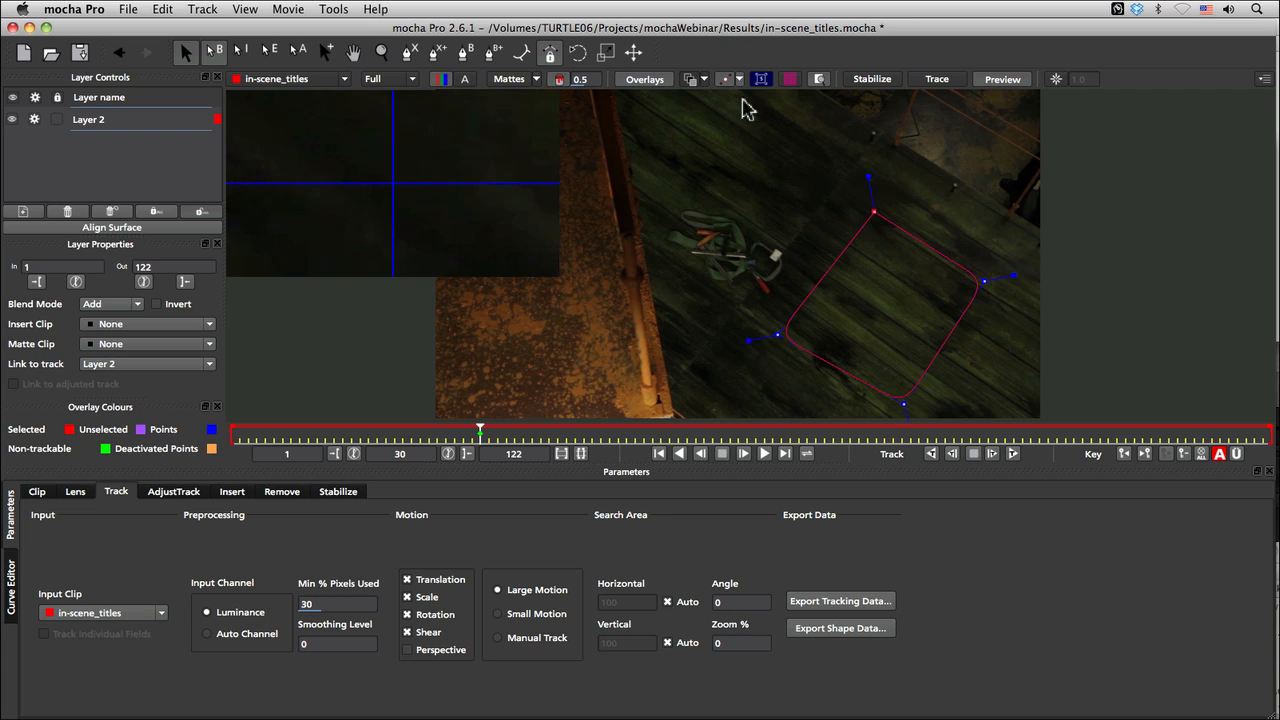
pyautogui.moveTo(869, 169); pyautogui.dragTo(876, 203)
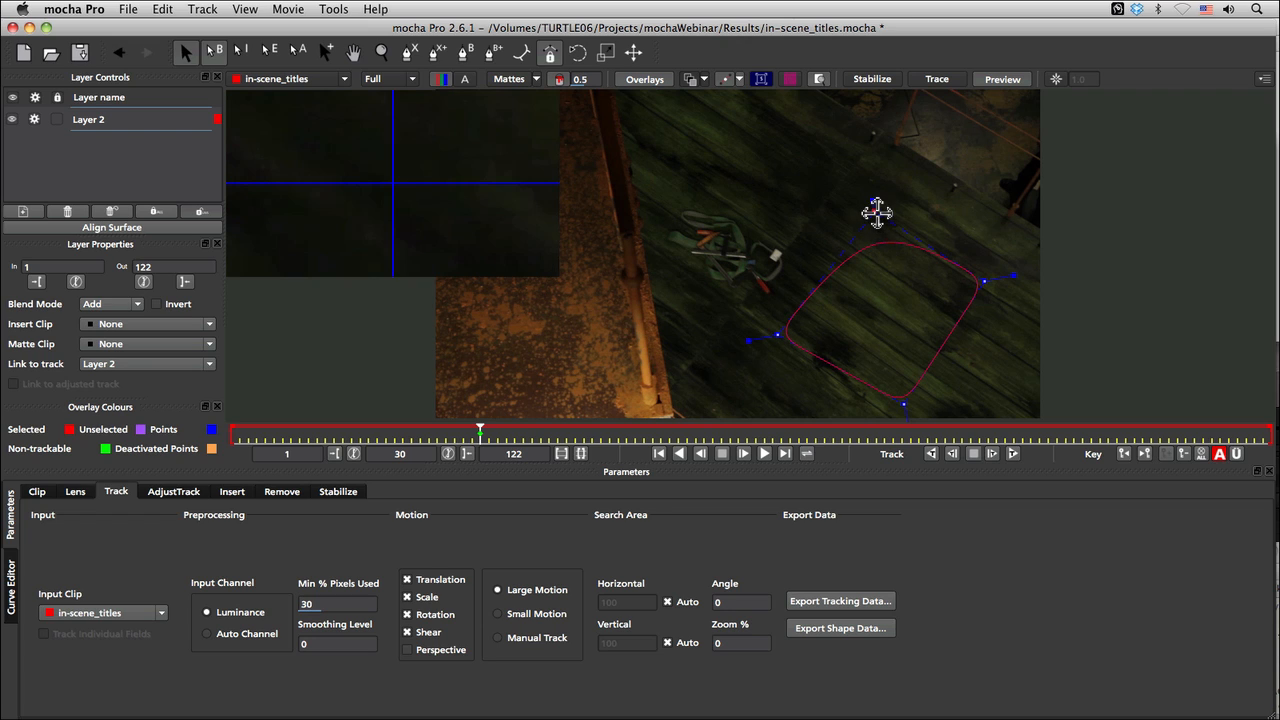
pyautogui.moveTo(871, 209); pyautogui.dragTo(871, 200)
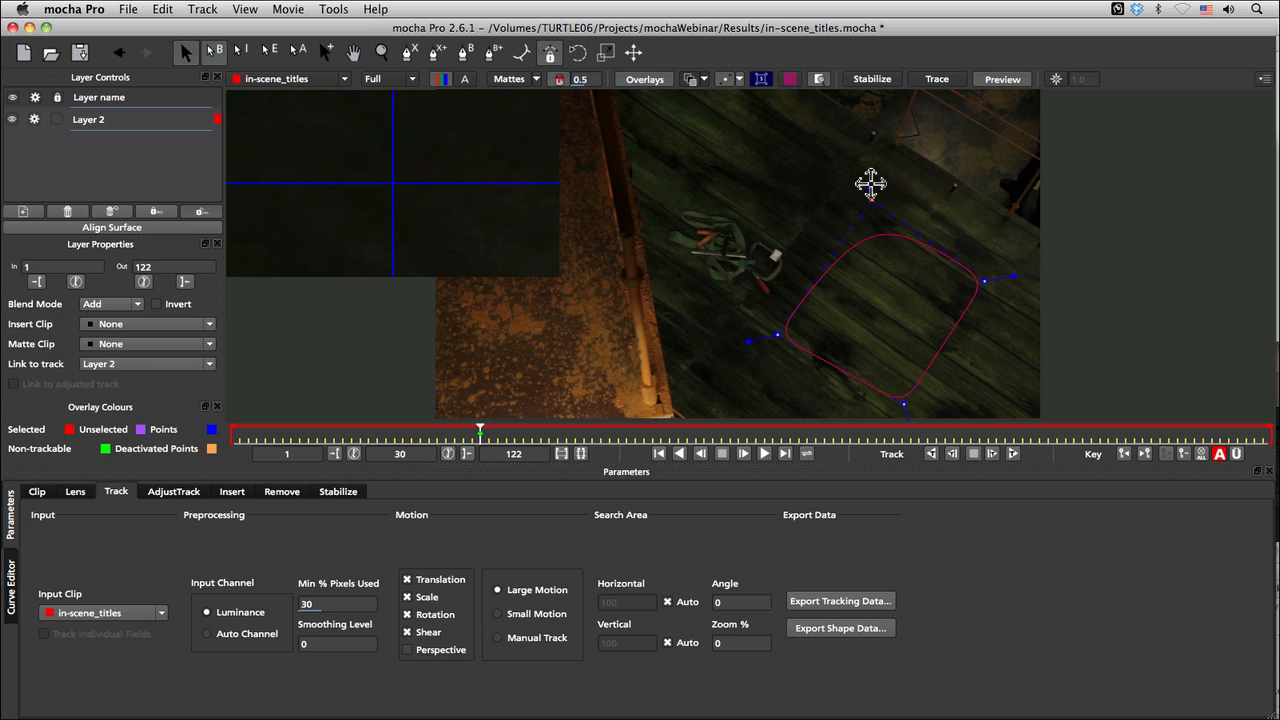
pyautogui.moveTo(869, 187); pyautogui.dragTo(867, 172)
# Step: Move the X-spline's upper, left and lower control points outward so the shape covers more of the green planks
pyautogui.moveTo(779, 335); pyautogui.dragTo(750, 318)
pyautogui.moveTo(862, 197); pyautogui.dragTo(860, 184)
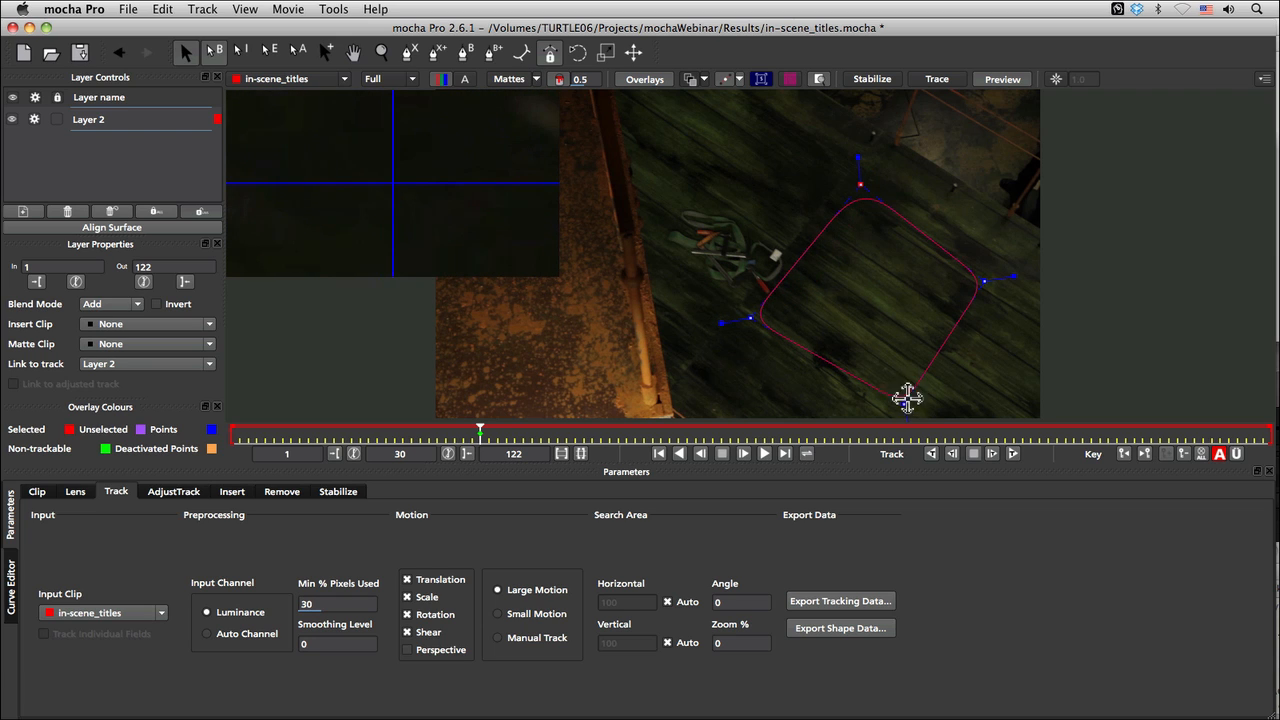
pyautogui.moveTo(903, 404); pyautogui.dragTo(871, 408)
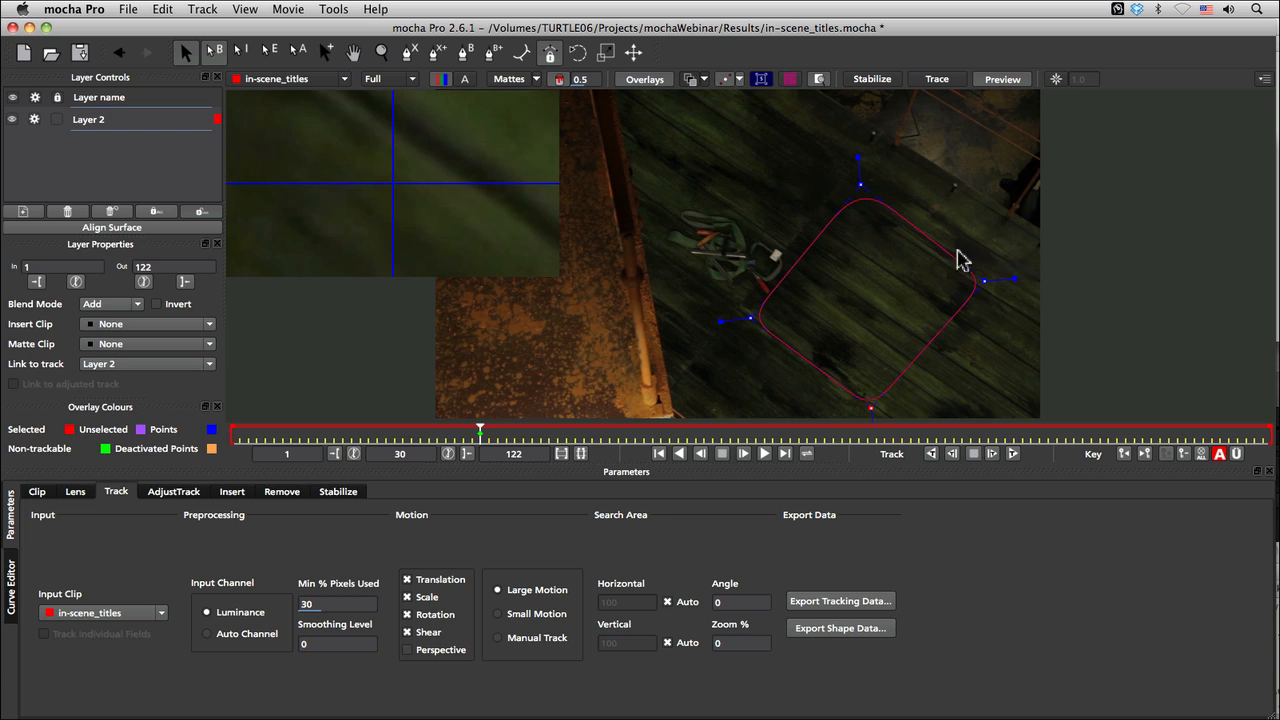
pyautogui.moveTo(873, 410); pyautogui.dragTo(877, 417)
pyautogui.moveTo(751, 313); pyautogui.dragTo(738, 329)
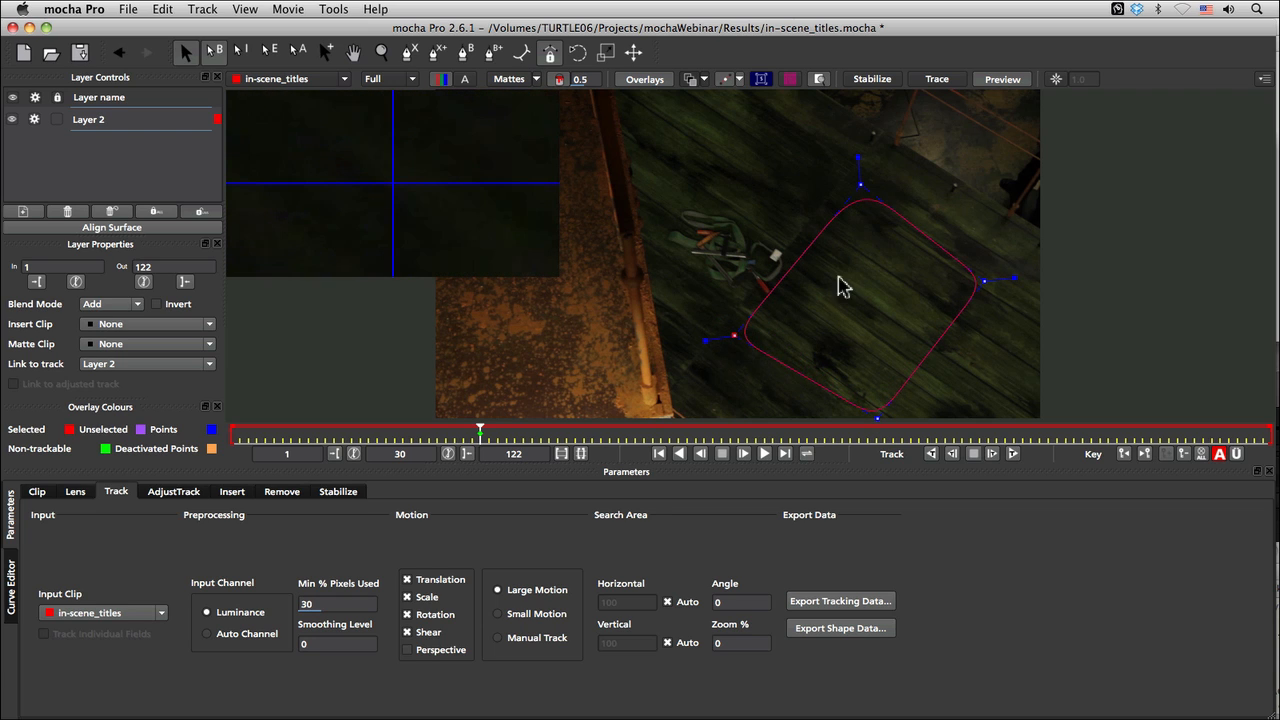
# Step: Rename the X-spline layer as "green stage track"
pyautogui.press('super+f')
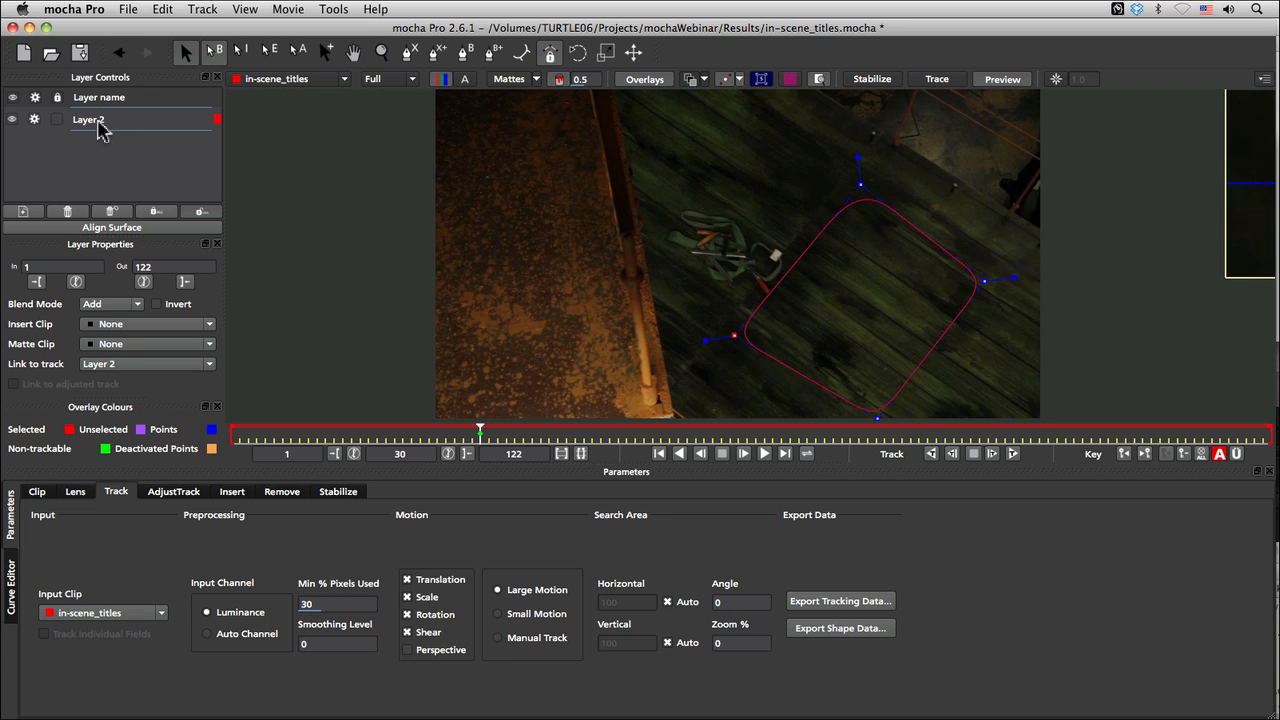
pyautogui.doubleClick(101, 123)
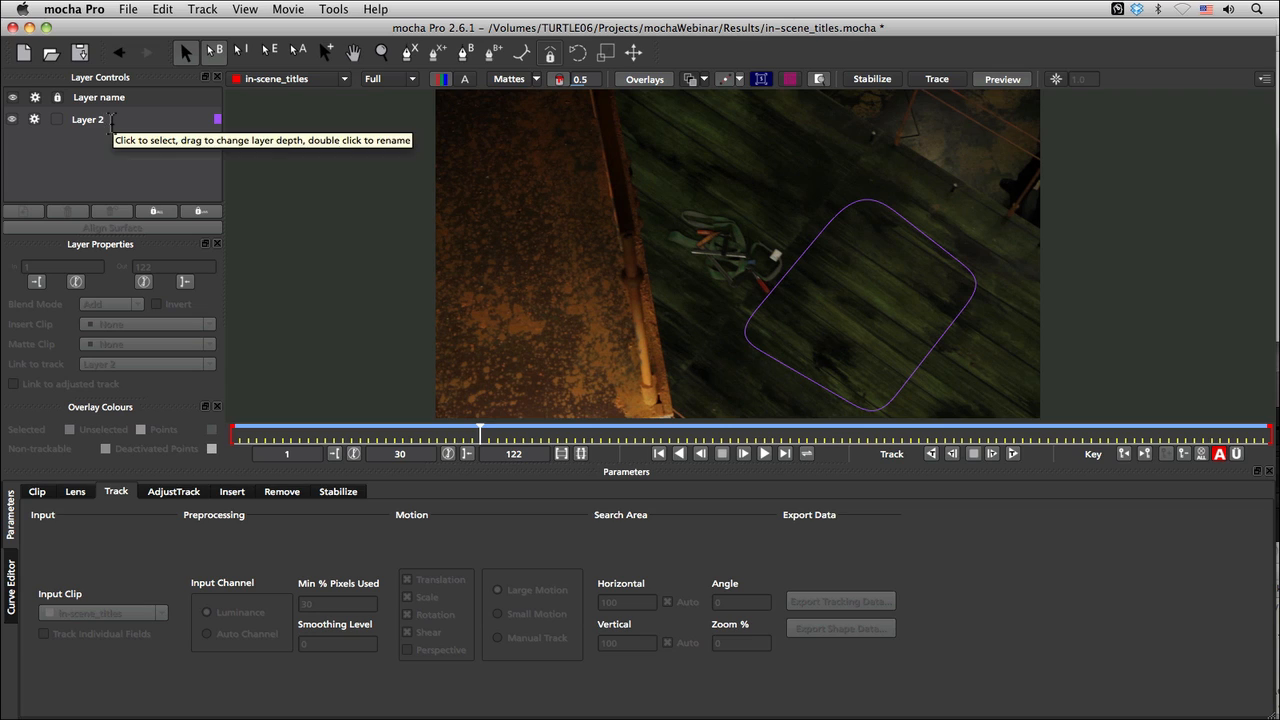
pyautogui.press('BackSpace')
pyautogui.press('BackSpace')
pyautogui.press('BackSpace')
pyautogui.press('BackSpace')
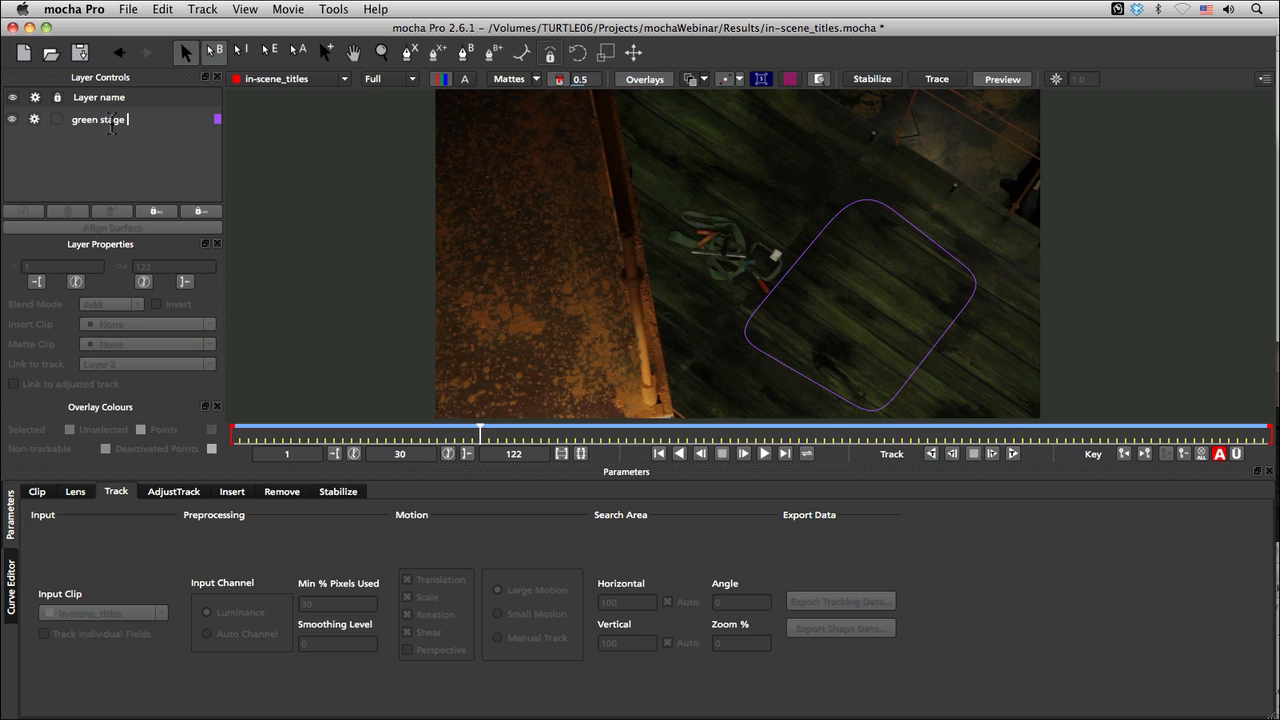
pyautogui.press('Return')
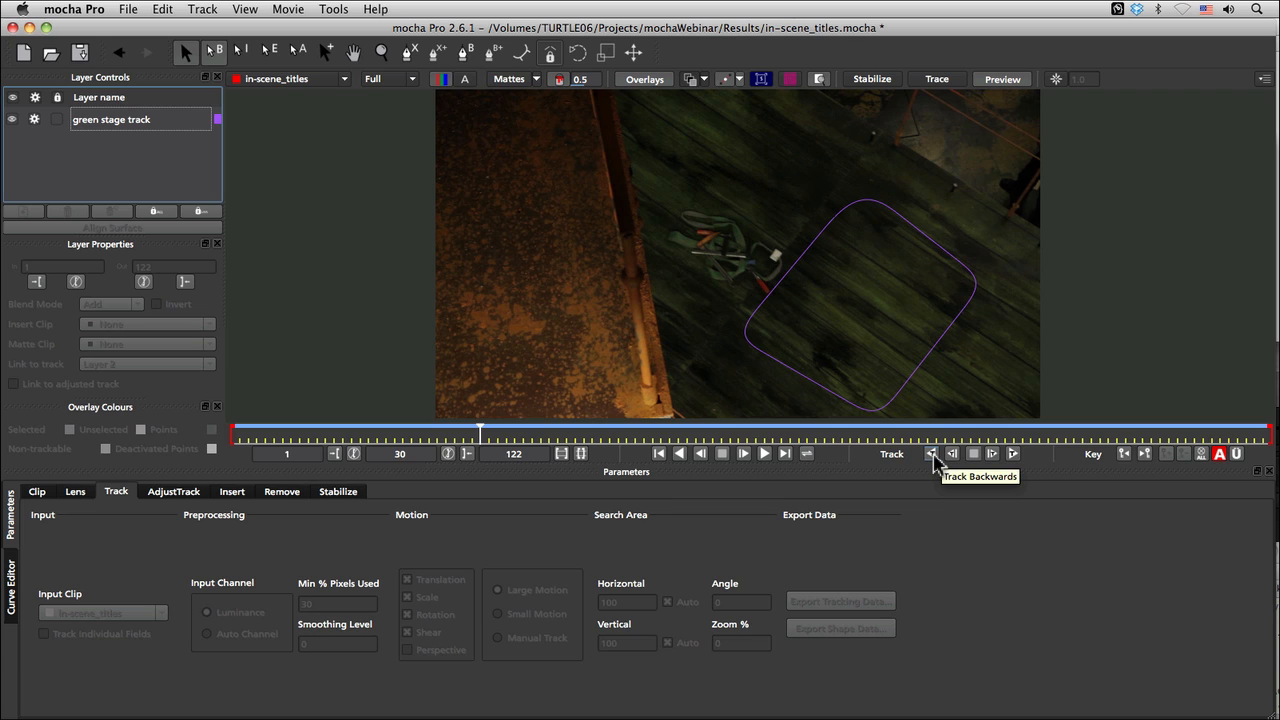
# Step: Track the green stage layer backwards from frame 30, pausing at frame 22 to inspect the shape before resuming
pyautogui.click(933, 458)
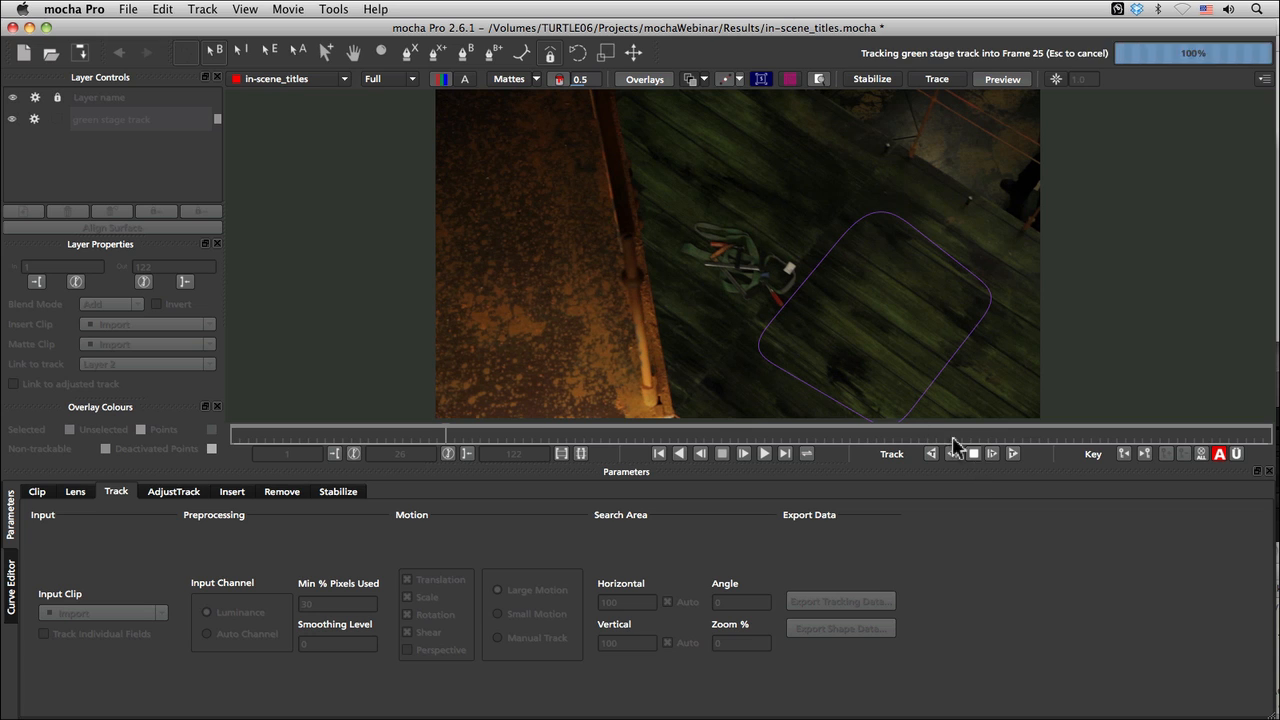
pyautogui.click(973, 454)
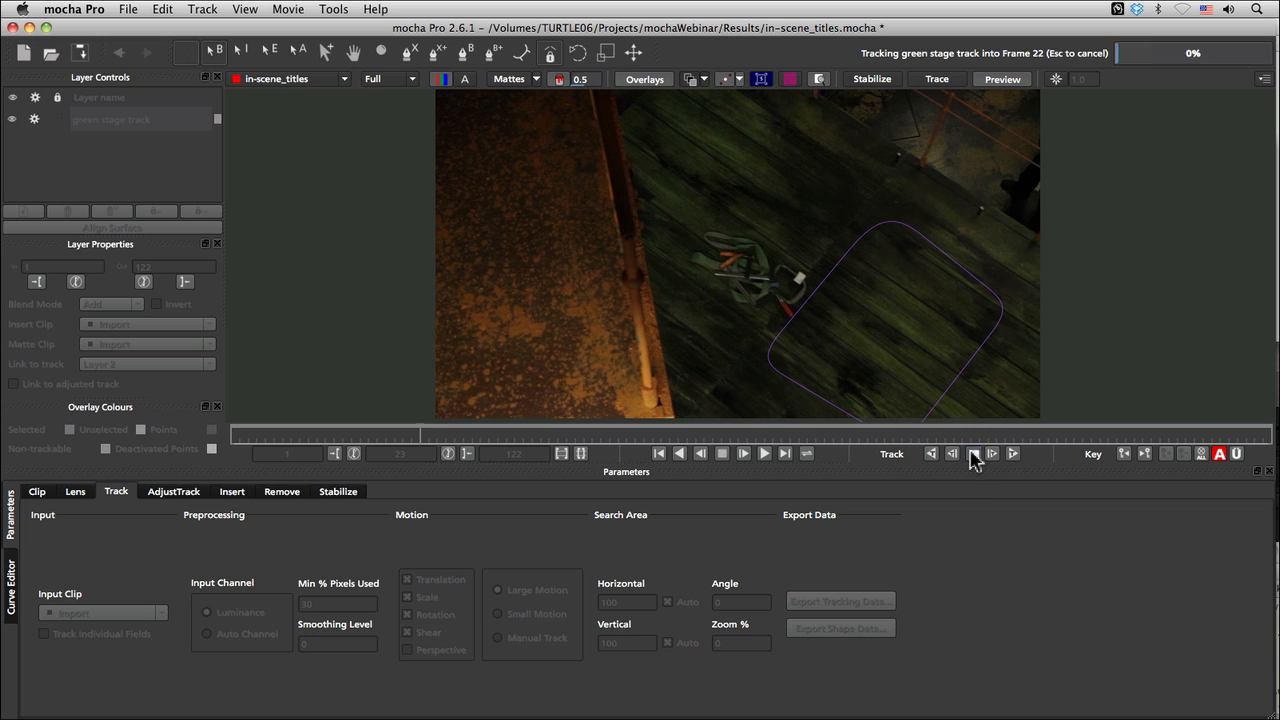
pyautogui.moveTo(975, 320); pyautogui.dragTo(763, 234)
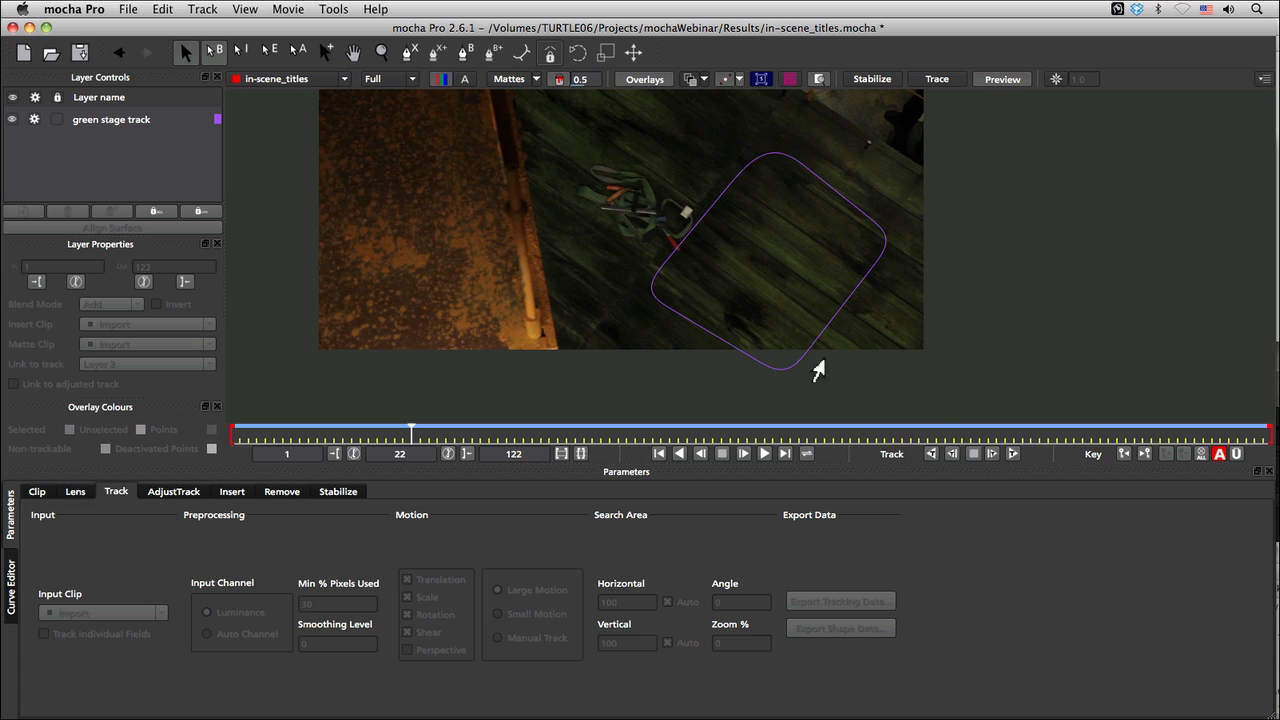
pyautogui.click(931, 454)
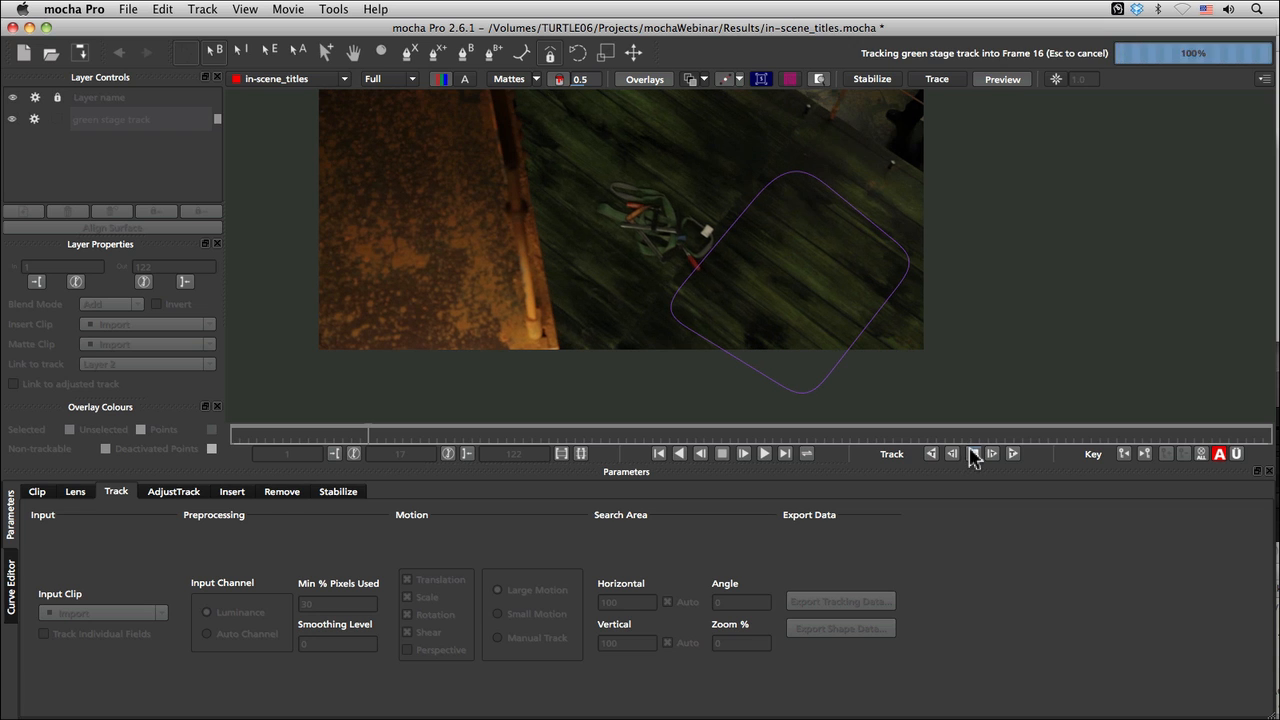
pyautogui.click(973, 455)
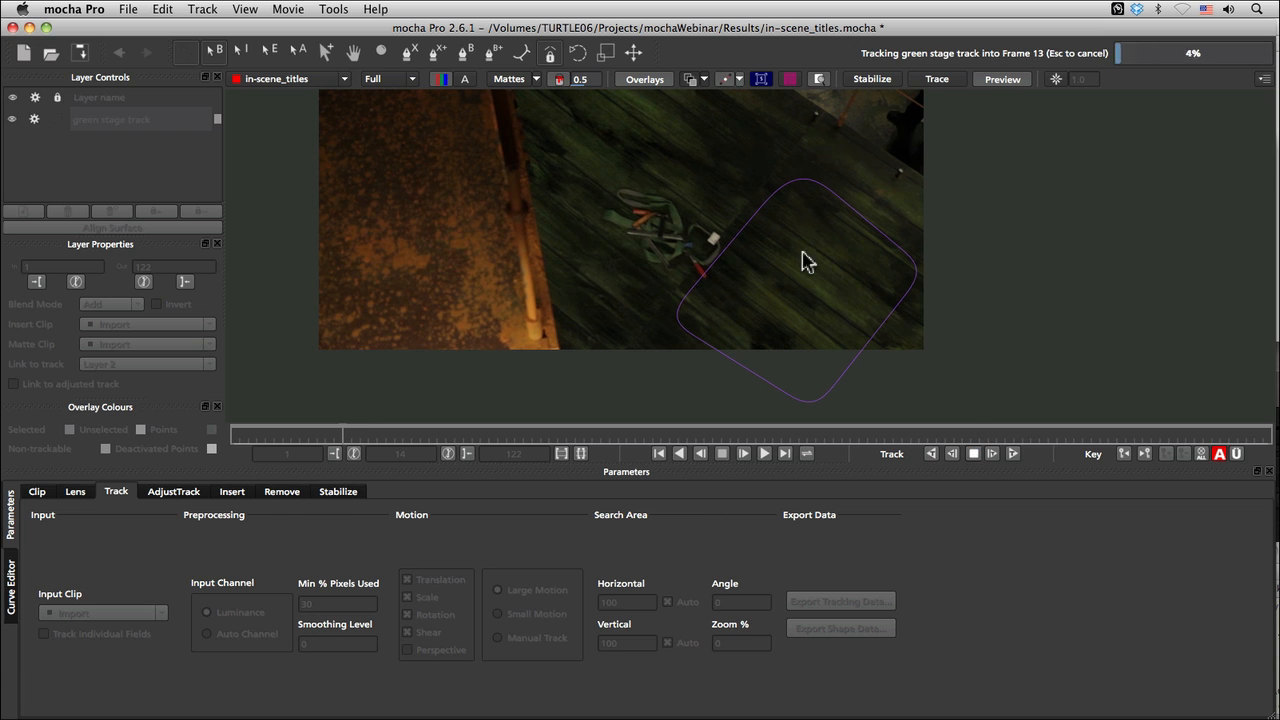